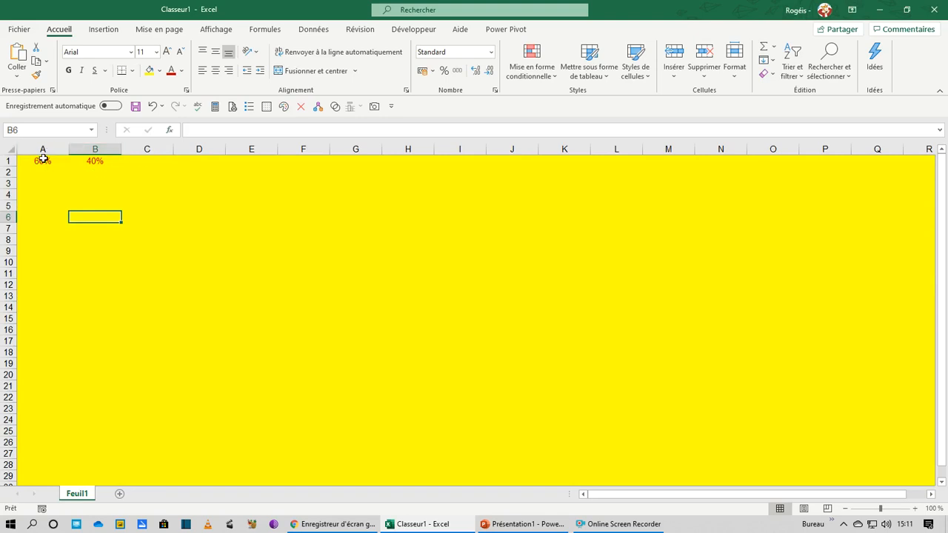
pyautogui.moveTo(41, 171); pyautogui.dragTo(89, 170)
pyautogui.moveTo(27, 162); pyautogui.dragTo(94, 163)
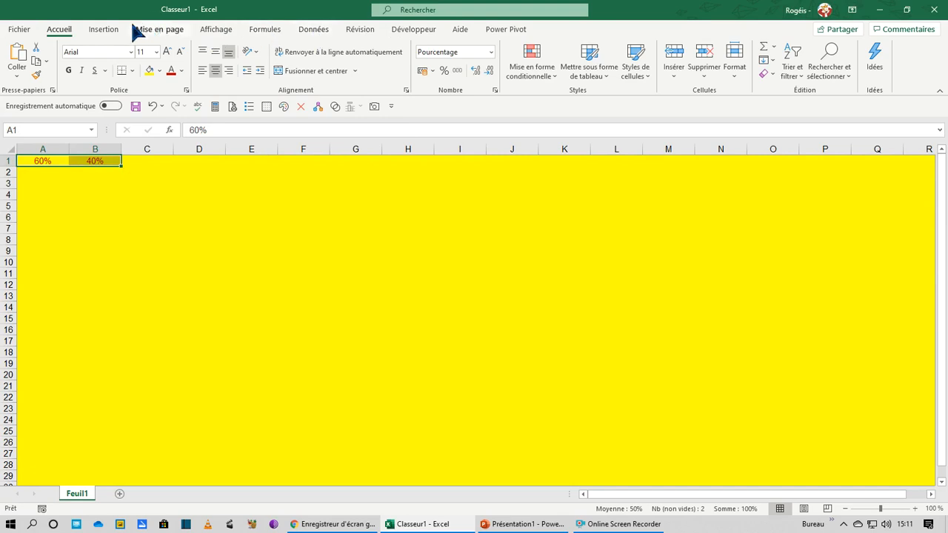
pyautogui.click(108, 29)
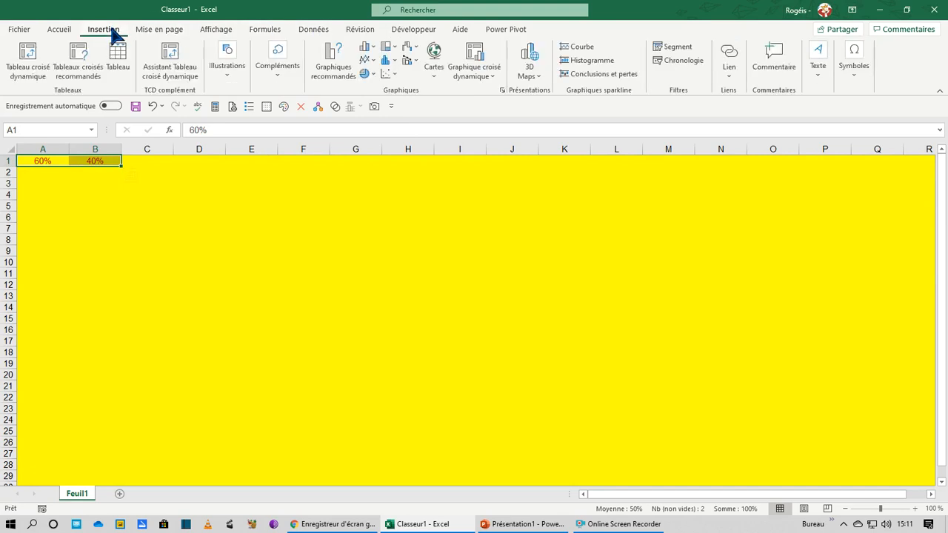
pyautogui.click(370, 47)
pyautogui.click(407, 97)
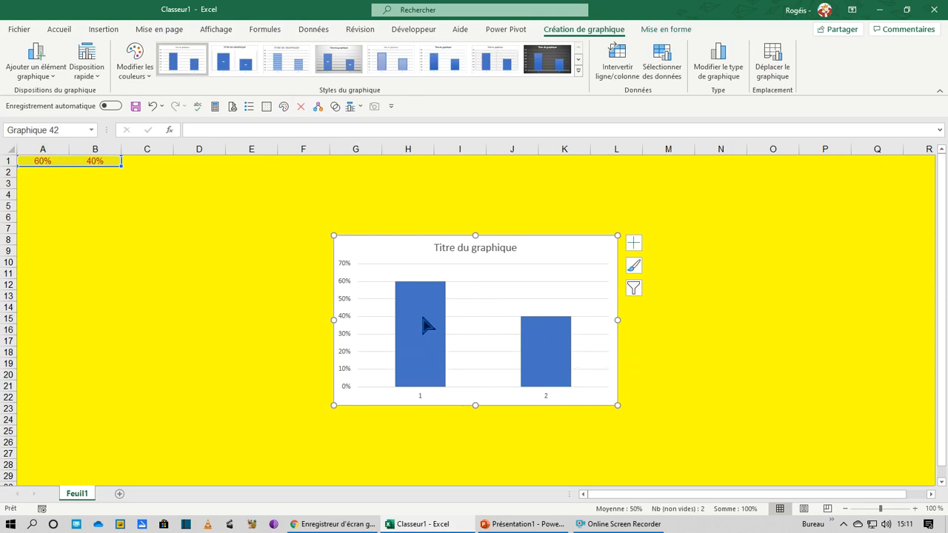
pyautogui.click(582, 316)
pyautogui.press('Delete')
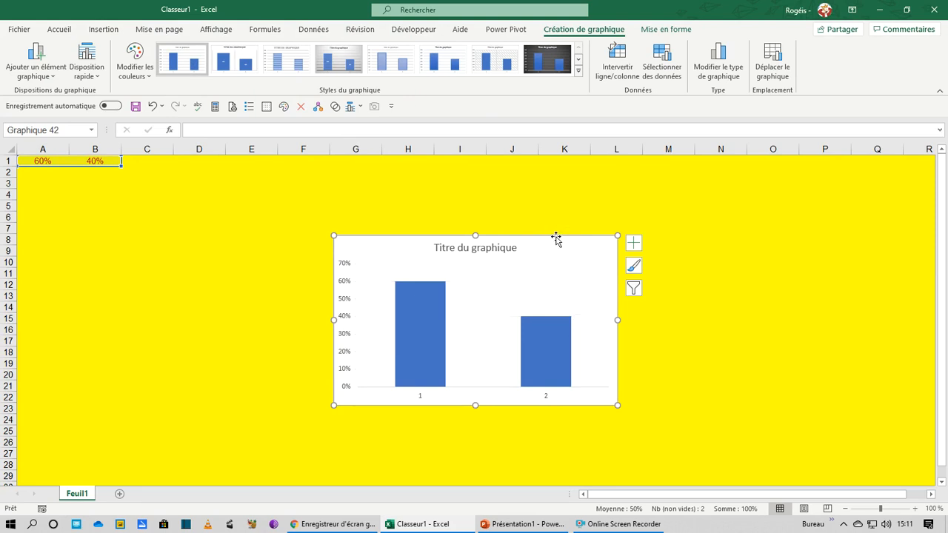
pyautogui.press('Delete')
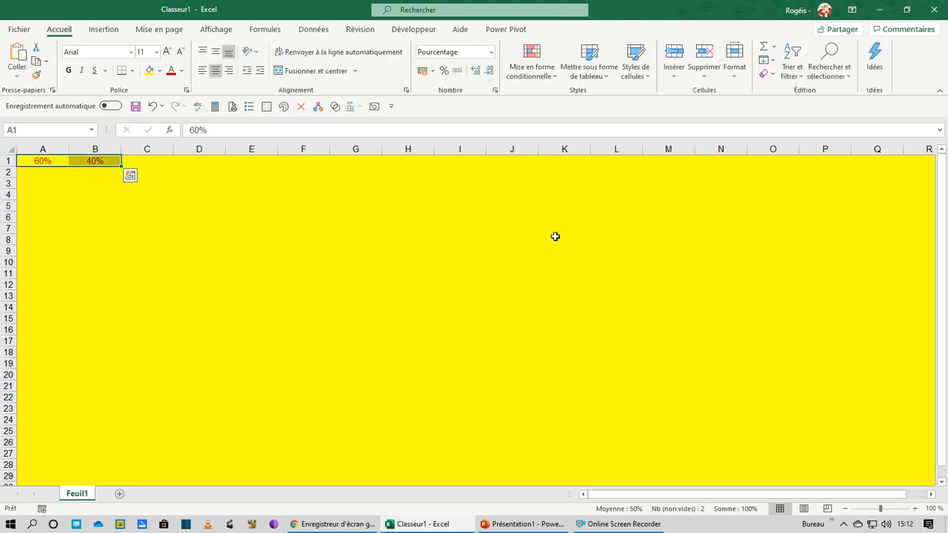
# Enter the formula =1-A1 in cell B1.
pyautogui.click(28, 185)
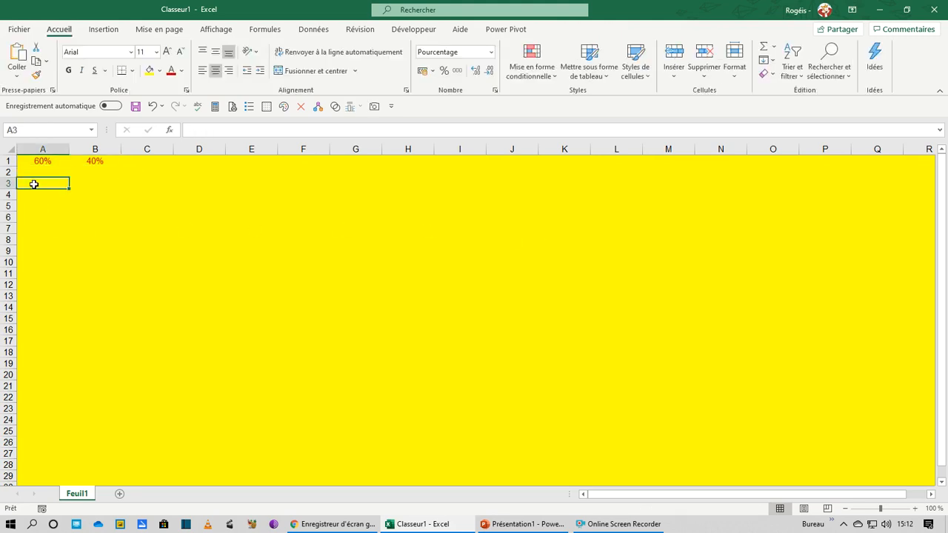
pyautogui.click(34, 163)
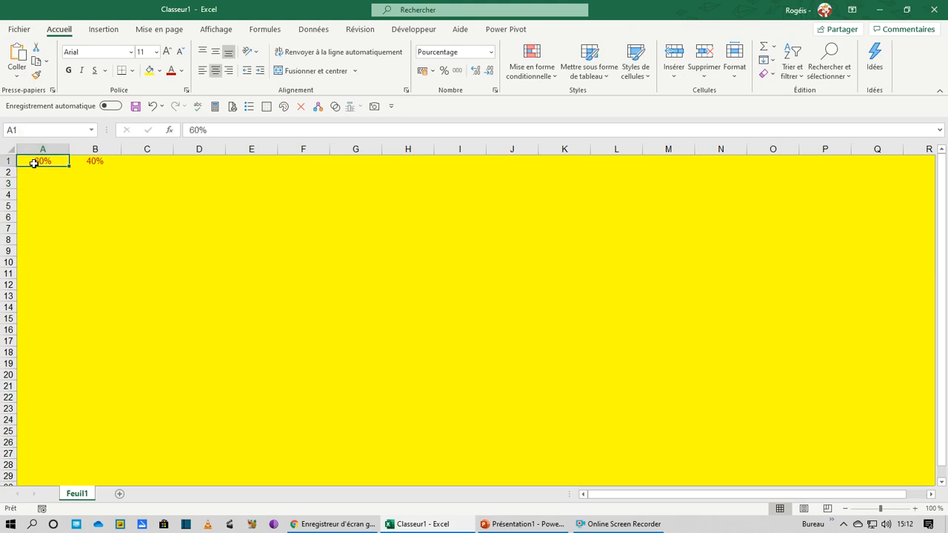
pyautogui.click(83, 162)
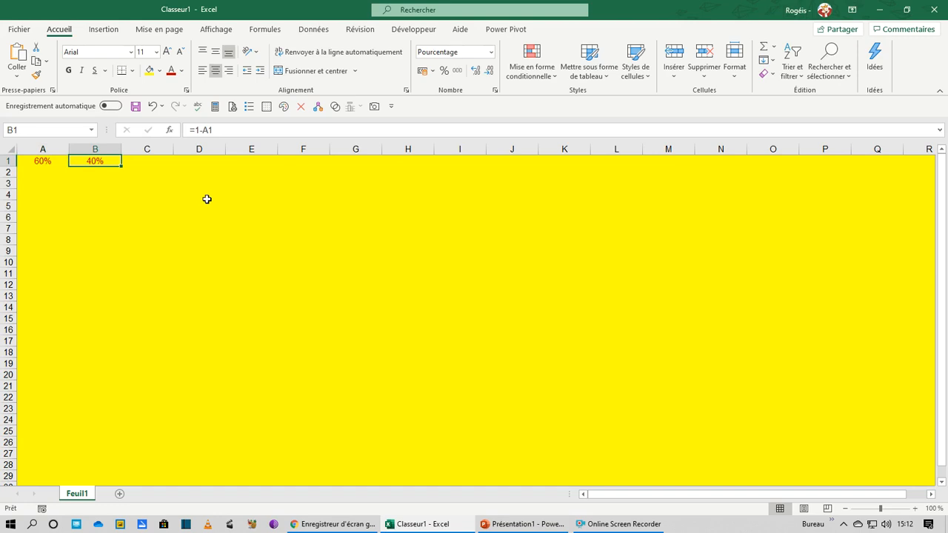
pyautogui.click(40, 160)
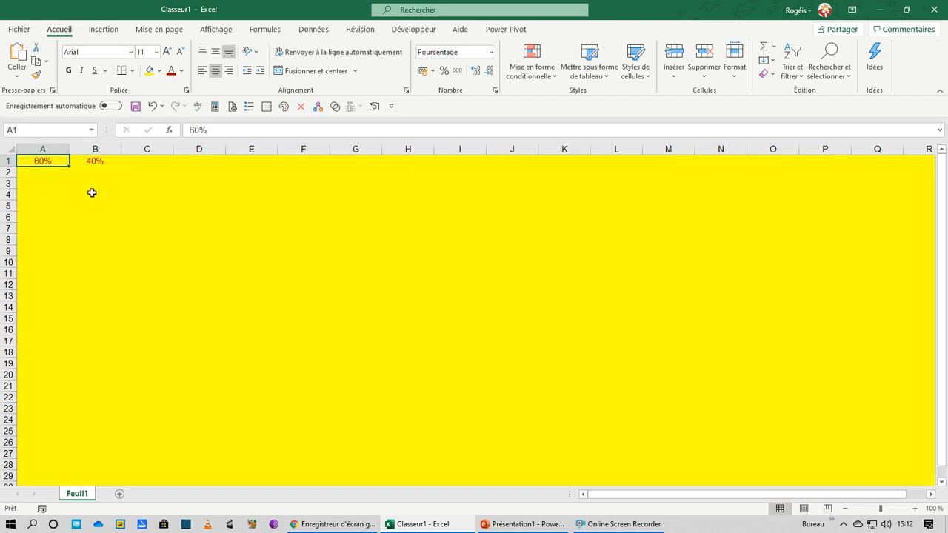
pyautogui.click(97, 160)
pyautogui.write('=')
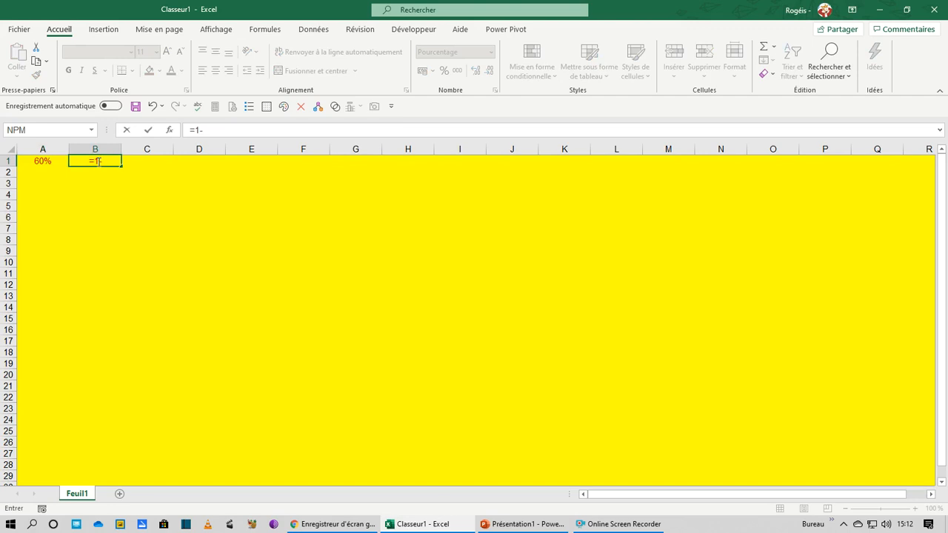
pyautogui.write('1-')
pyautogui.click(43, 160)
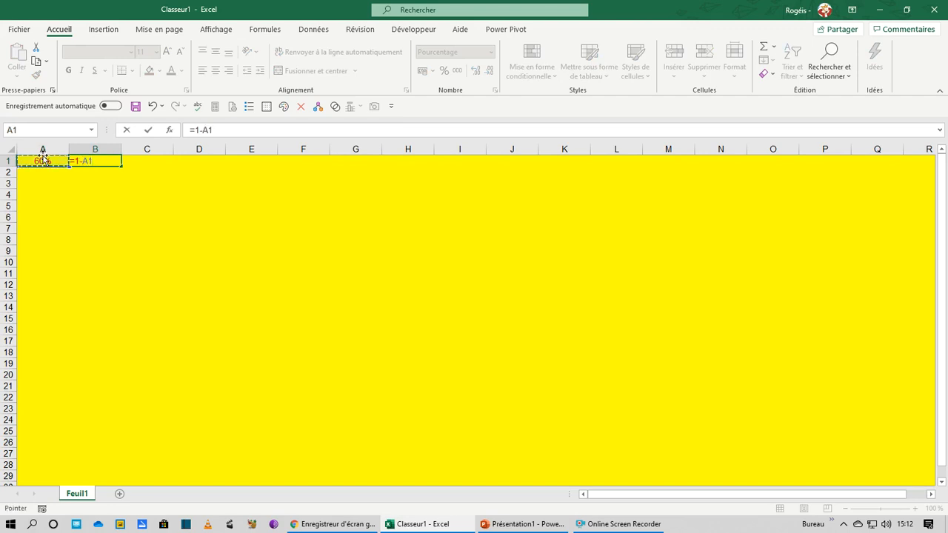
pyautogui.press('Return')
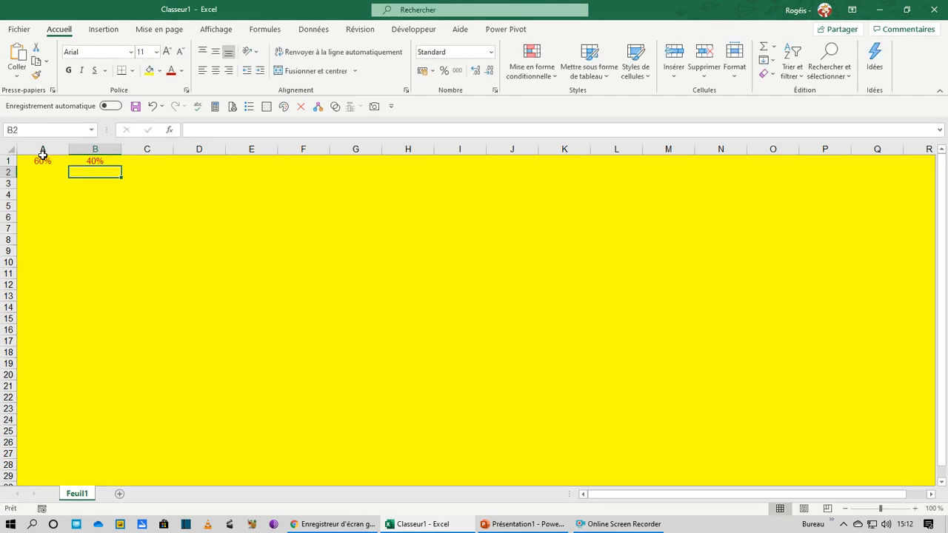
# Set the percentage in cell A1 to 30% to test the B1 formula.
pyautogui.click(45, 159)
pyautogui.write('30')
pyautogui.press('Return')
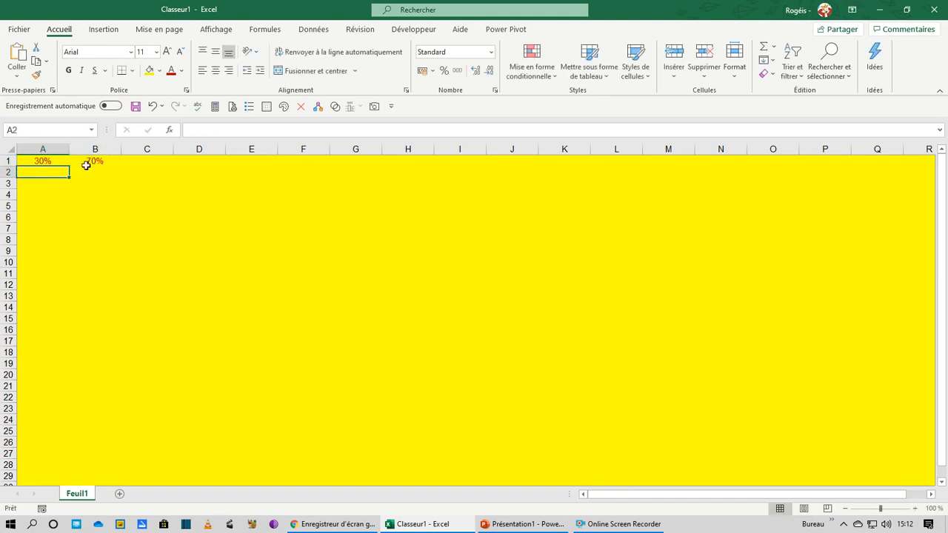
# Set the percentage in cell A1 to 80%.
pyautogui.click(46, 161)
pyautogui.write('80')
pyautogui.press('Return')
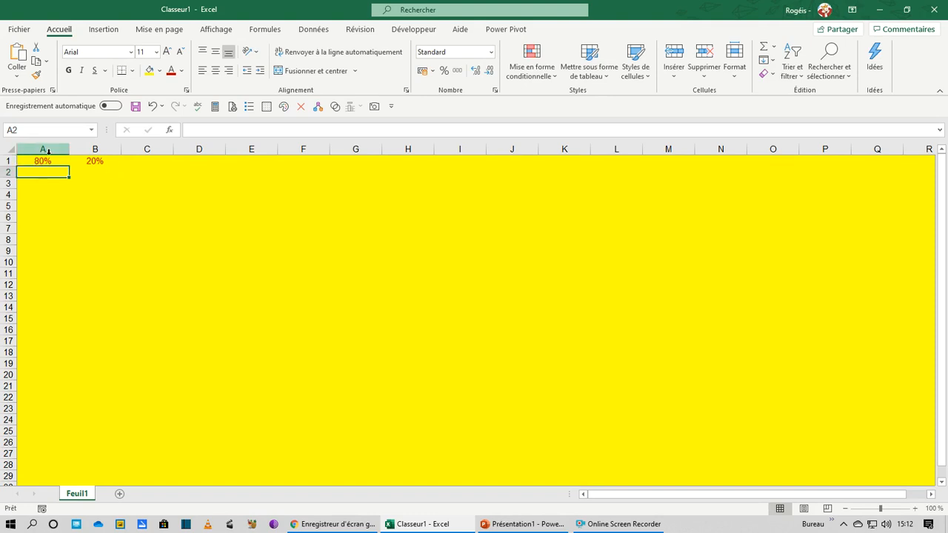
# Insert a 2D stacked column chart from A1:B1, placed over about E4:J19, and switch its rows and columns.
pyautogui.moveTo(31, 161); pyautogui.dragTo(79, 157)
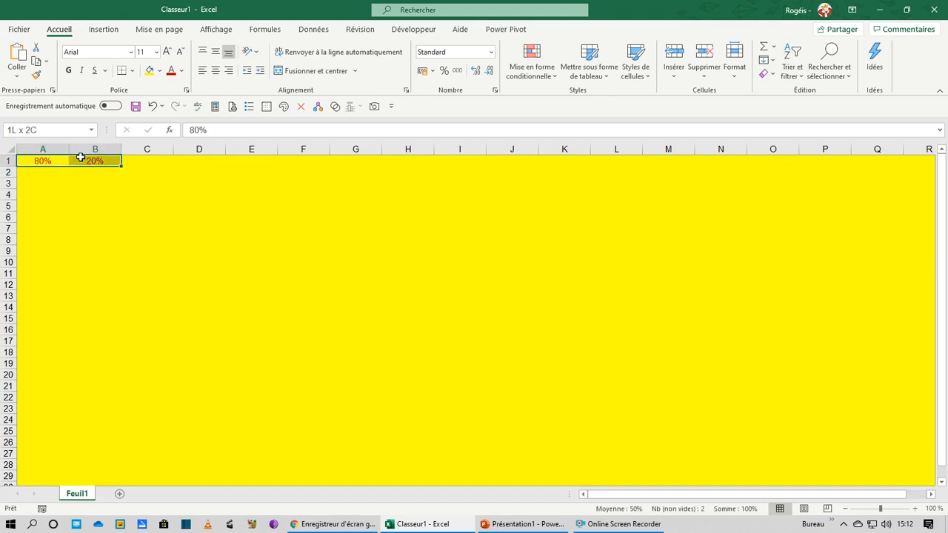
pyautogui.click(105, 29)
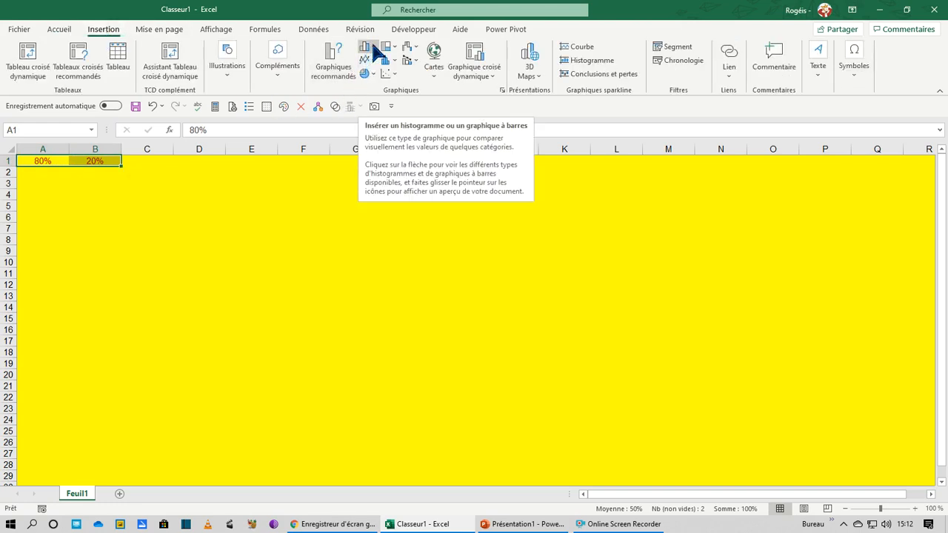
pyautogui.click(375, 47)
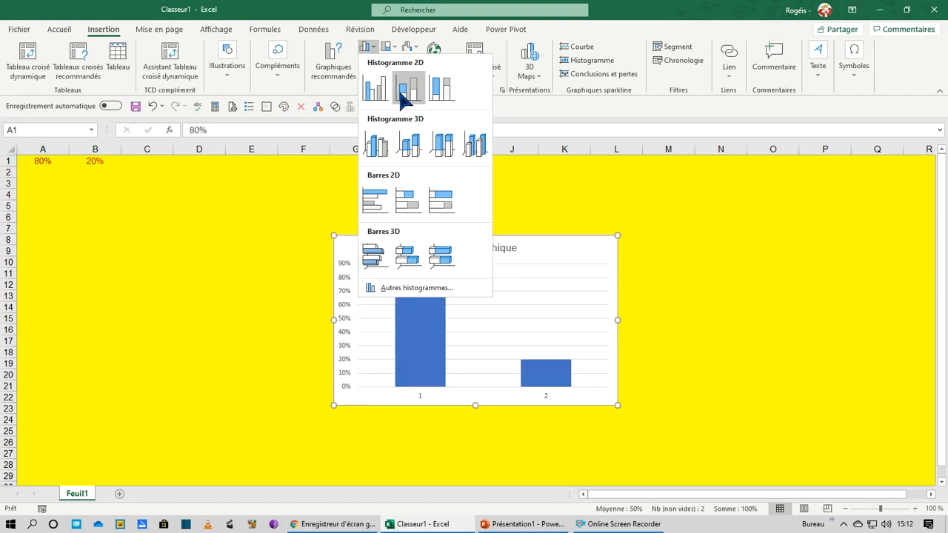
pyautogui.click(402, 91)
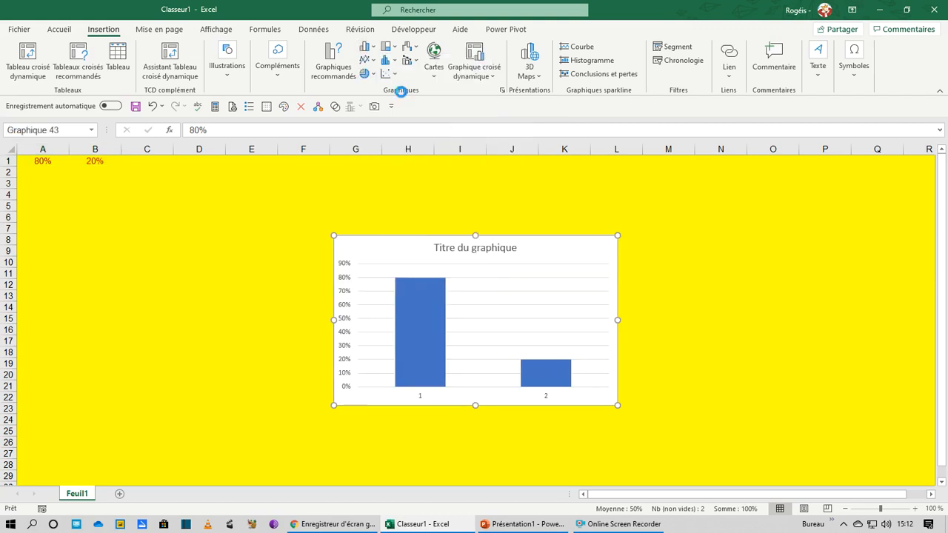
pyautogui.moveTo(504, 235); pyautogui.dragTo(415, 194)
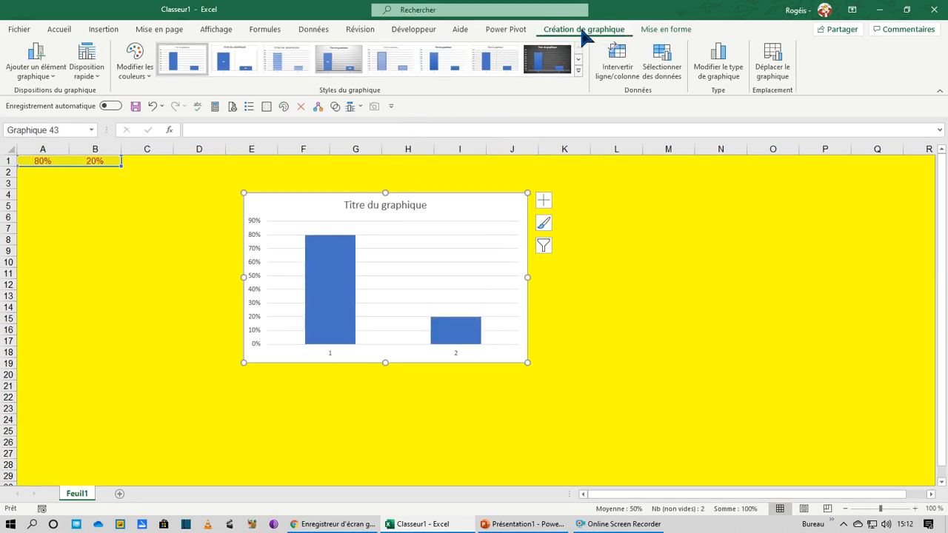
pyautogui.click(620, 66)
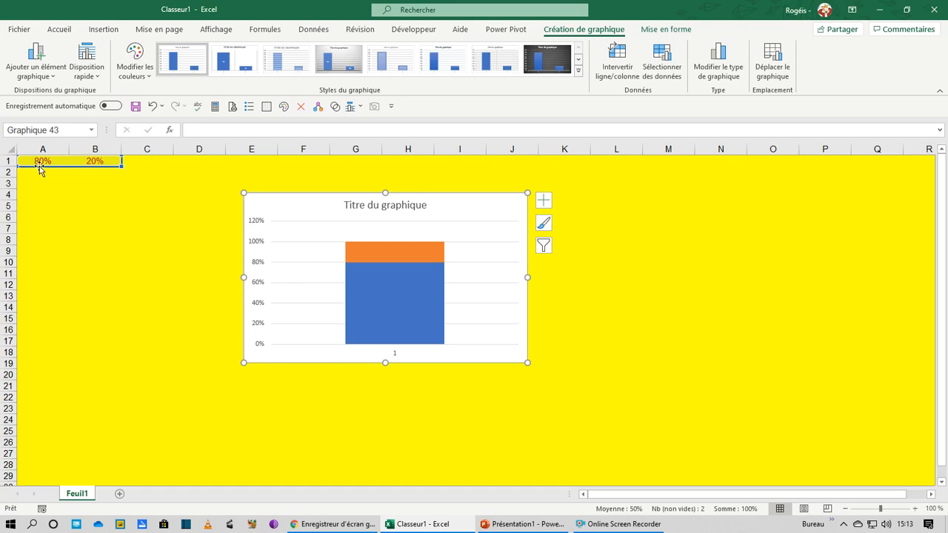
# Format the chart's vertical axis with a maximum of 1,0 and major and minor units of 1,0.
pyautogui.click(258, 345)
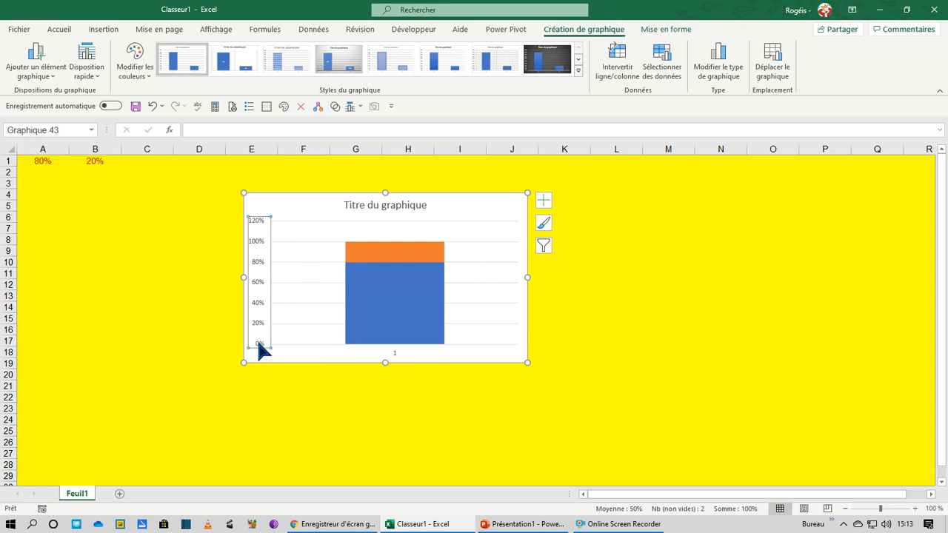
pyautogui.rightClick(259, 346)
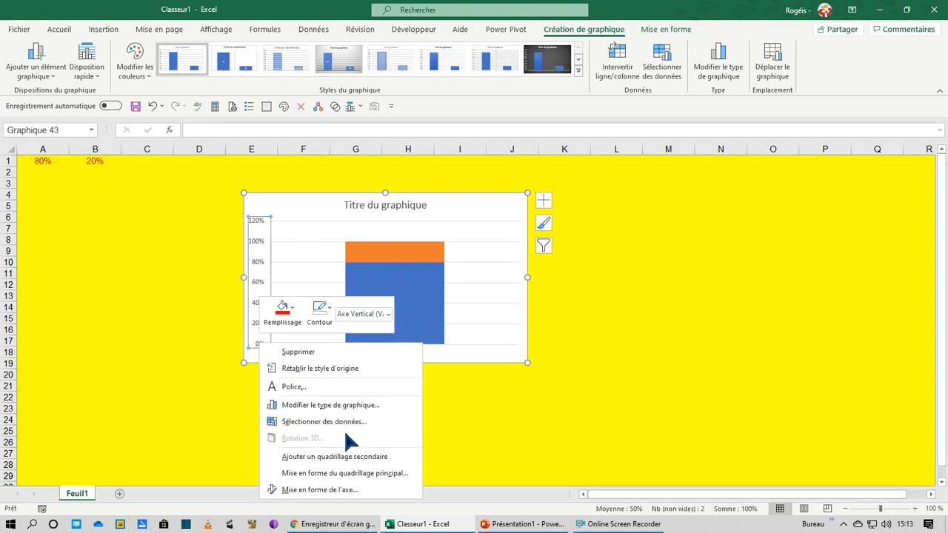
pyautogui.click(373, 491)
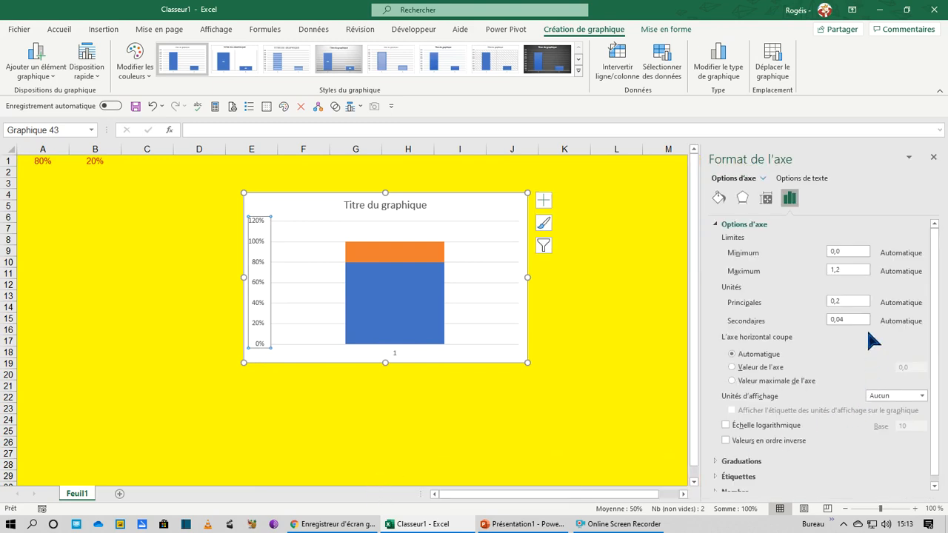
pyautogui.click(857, 252)
pyautogui.click(854, 271)
pyautogui.click(859, 302)
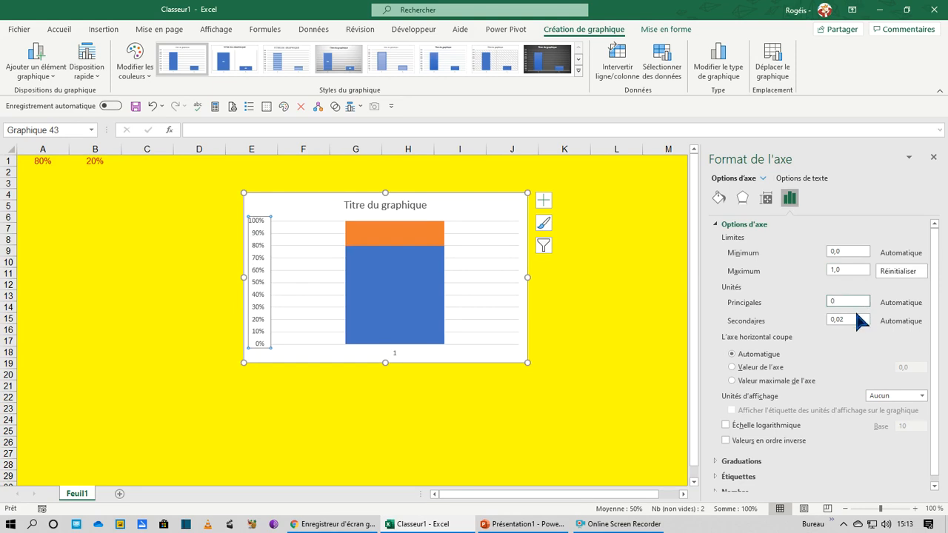
pyautogui.doubleClick(857, 319)
pyautogui.press('BackSpace')
pyautogui.press('BackSpace')
pyautogui.click(850, 300)
pyautogui.write('0')
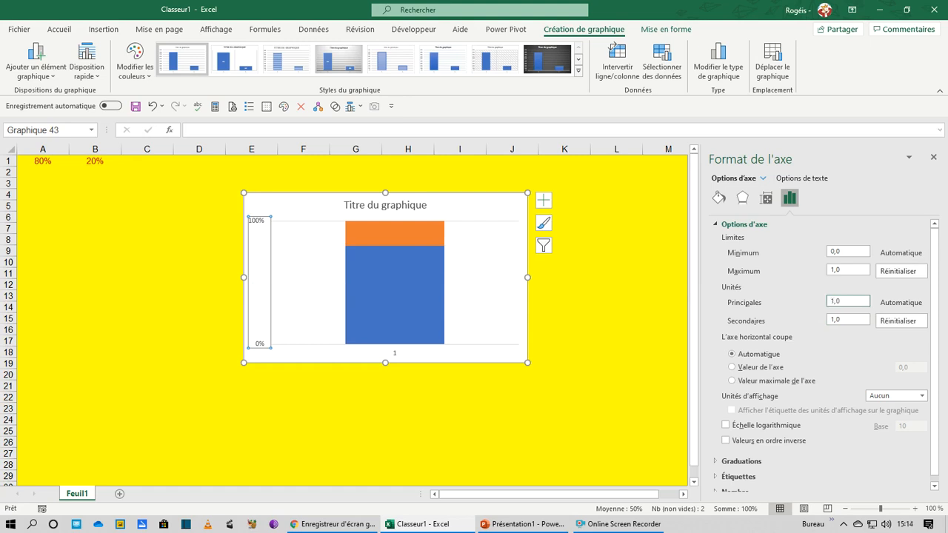
pyautogui.click(933, 157)
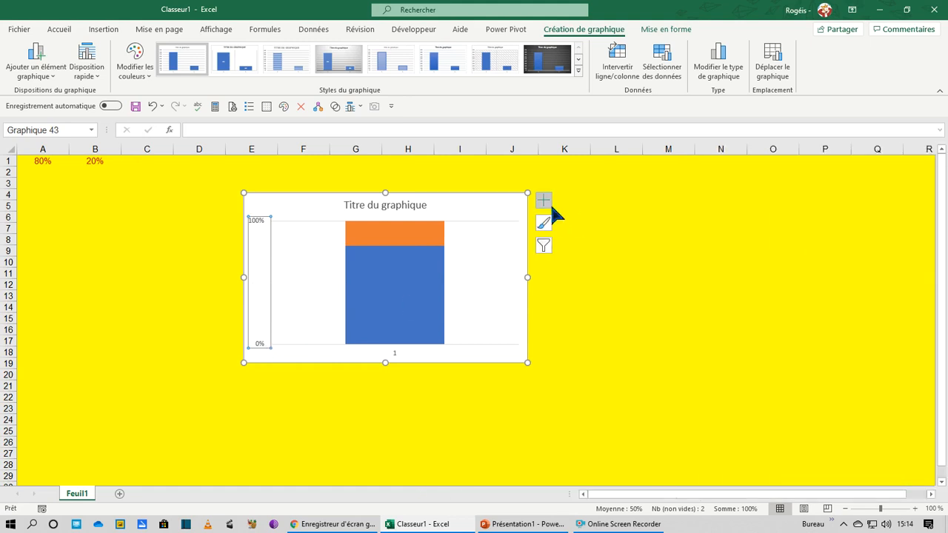
# Remove the axes, chart title and gridlines from the stacked column chart.
pyautogui.click(543, 203)
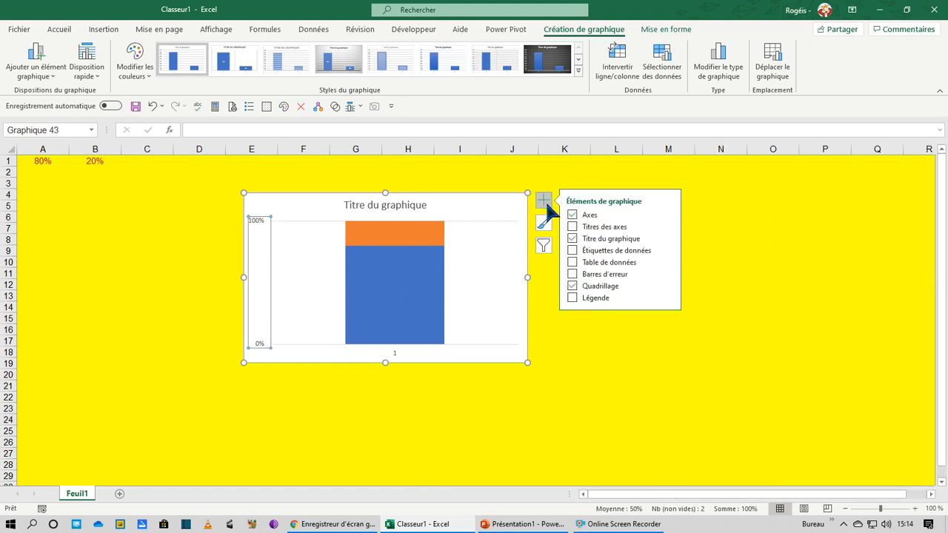
pyautogui.click(584, 218)
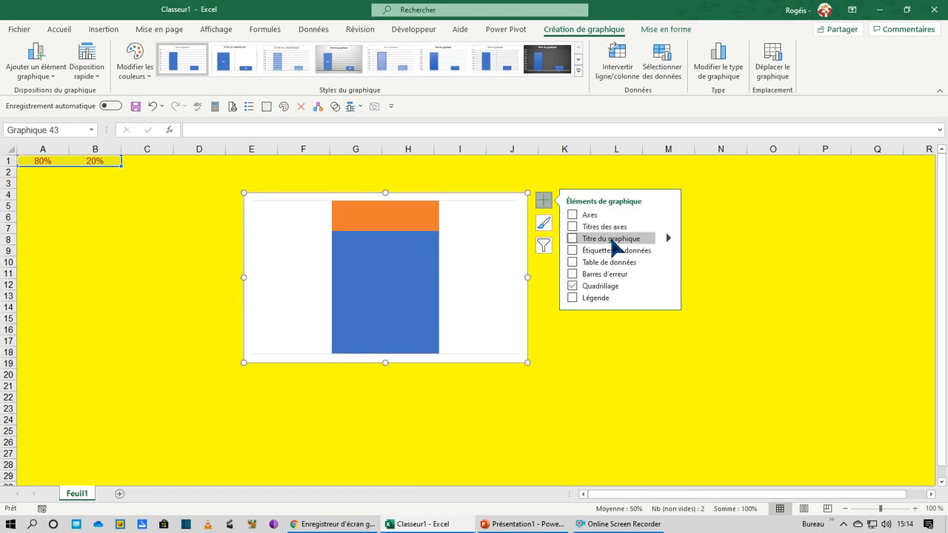
pyautogui.click(616, 285)
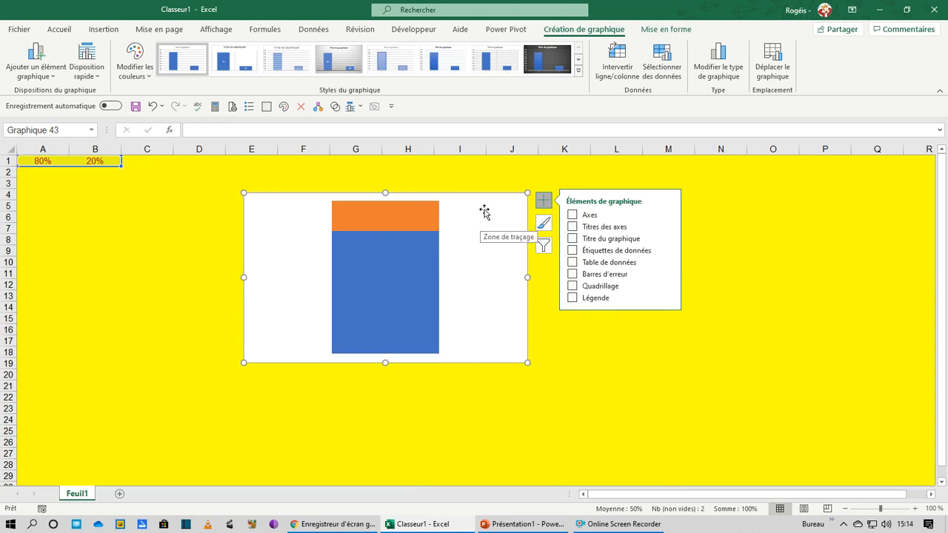
pyautogui.click(598, 362)
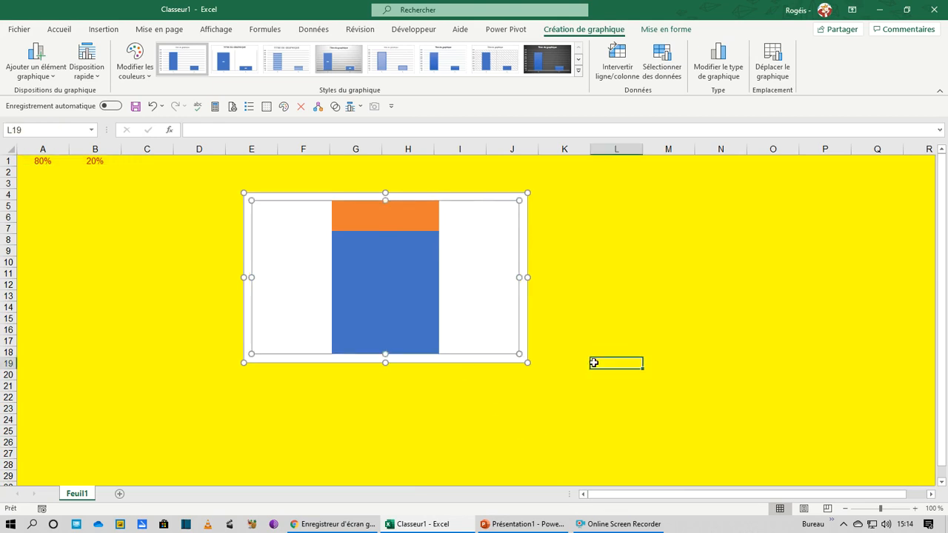
# Set the chart area to no fill so the sheet background shows through.
pyautogui.click(482, 198)
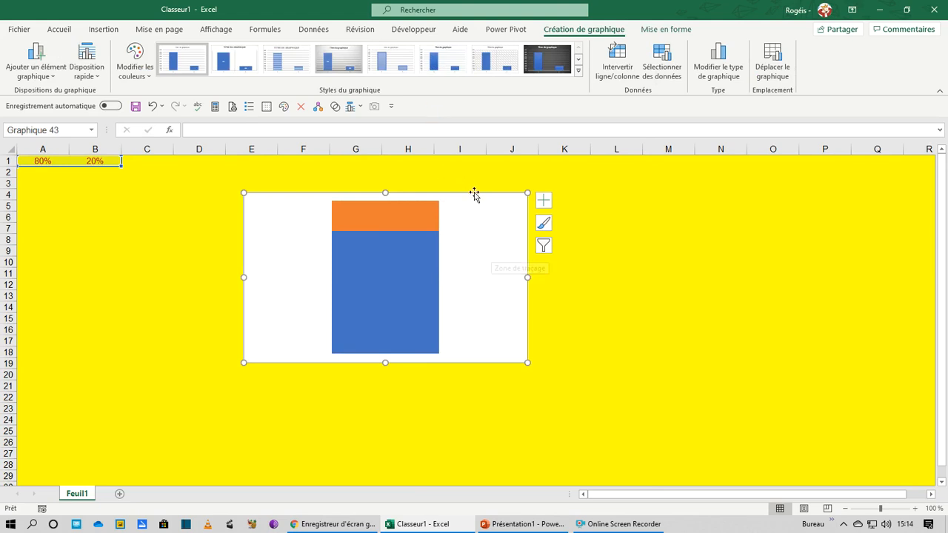
pyautogui.rightClick(523, 233)
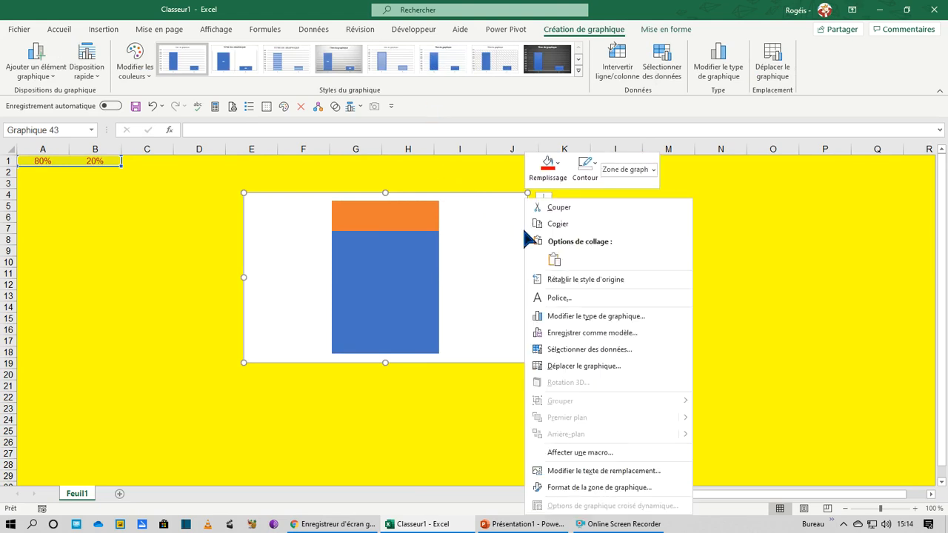
pyautogui.click(557, 164)
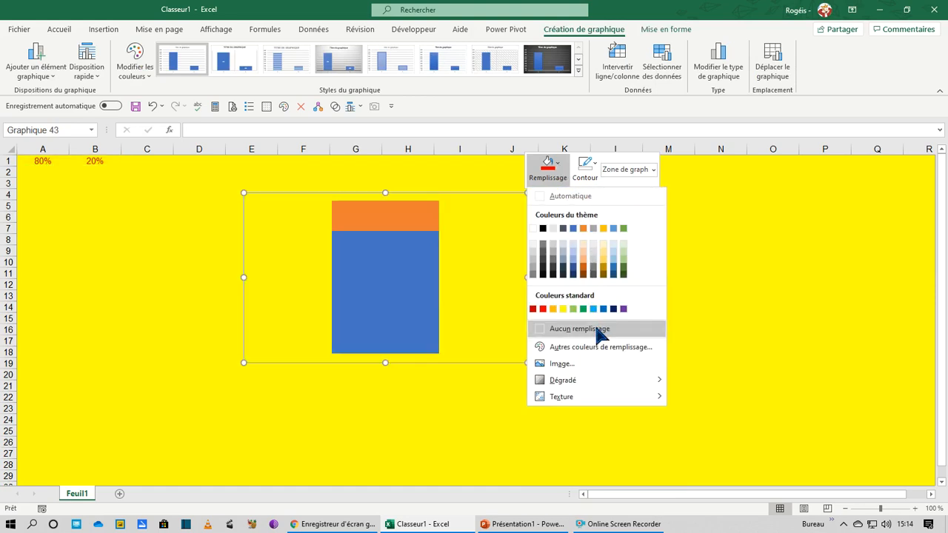
pyautogui.click(596, 331)
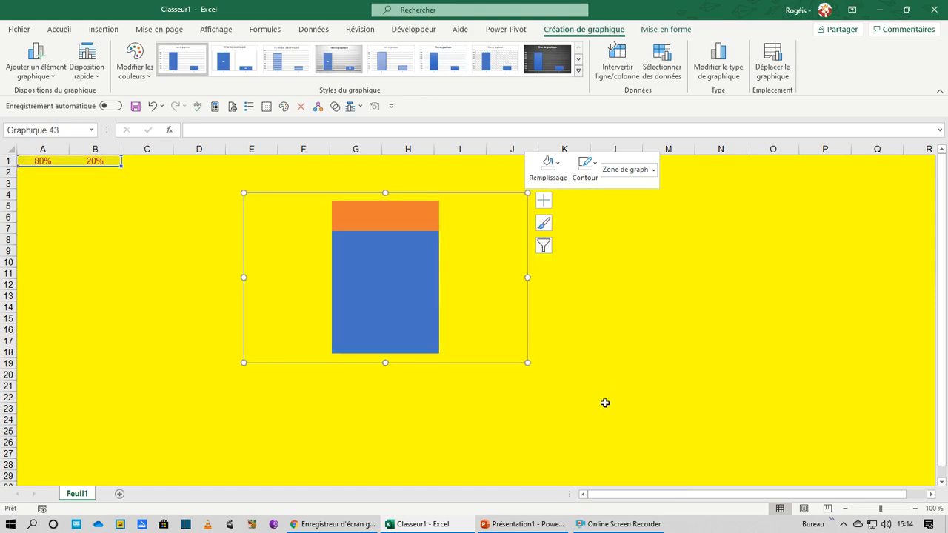
# Set the orange B1 series of the stacked column to no fill.
pyautogui.click(433, 216)
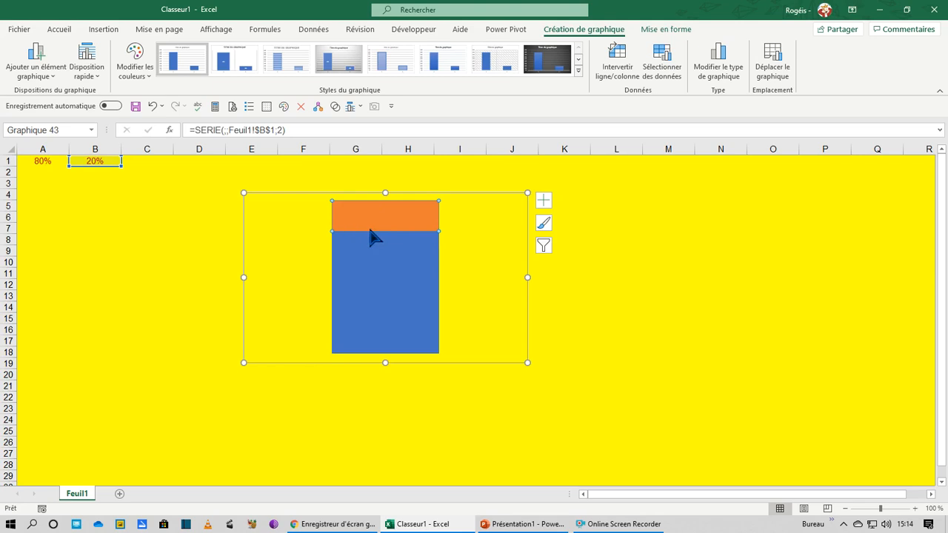
pyautogui.rightClick(409, 215)
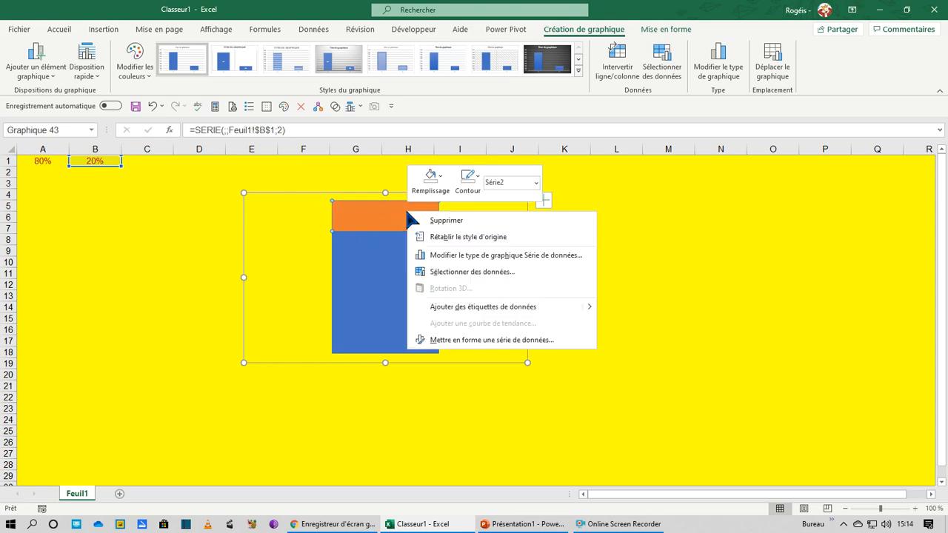
pyautogui.click(431, 179)
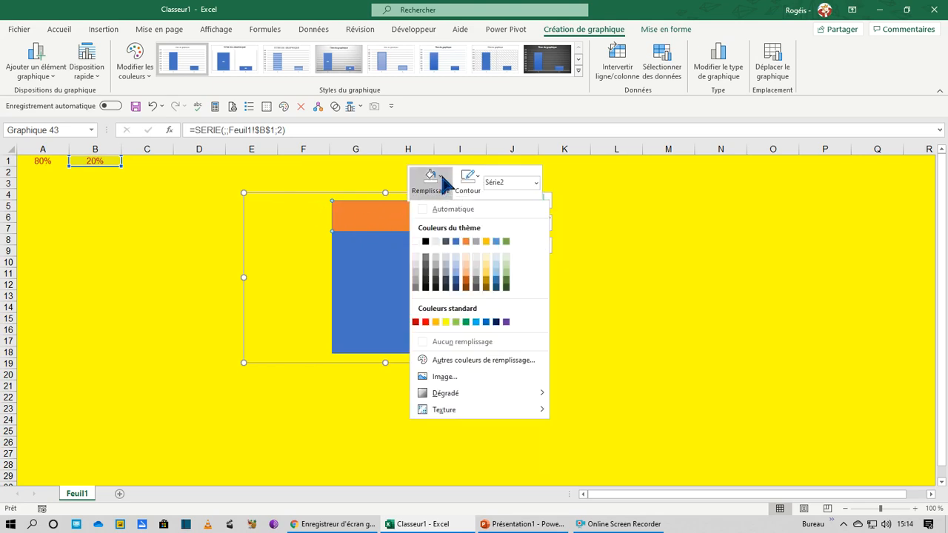
pyautogui.click(477, 342)
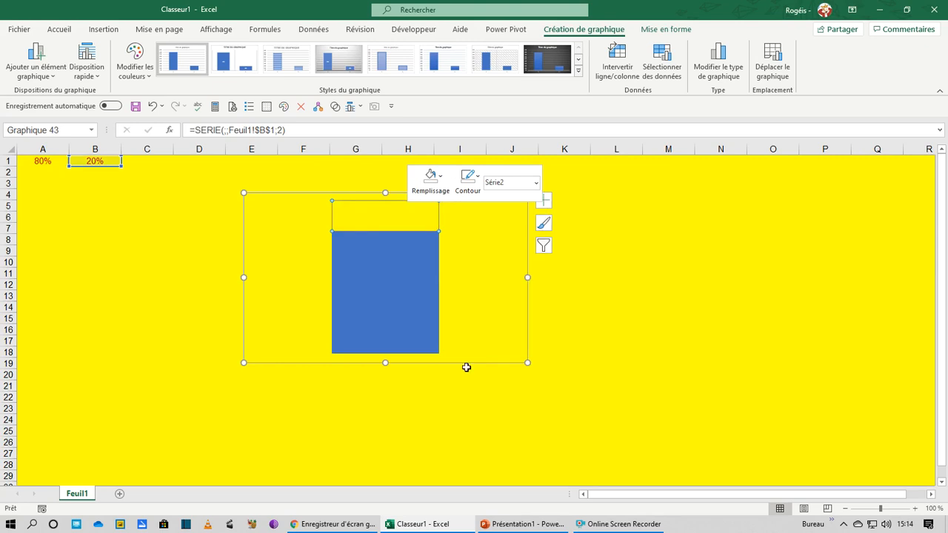
# Fill the A1 data point of the stacked column with standard red.
pyautogui.click(468, 315)
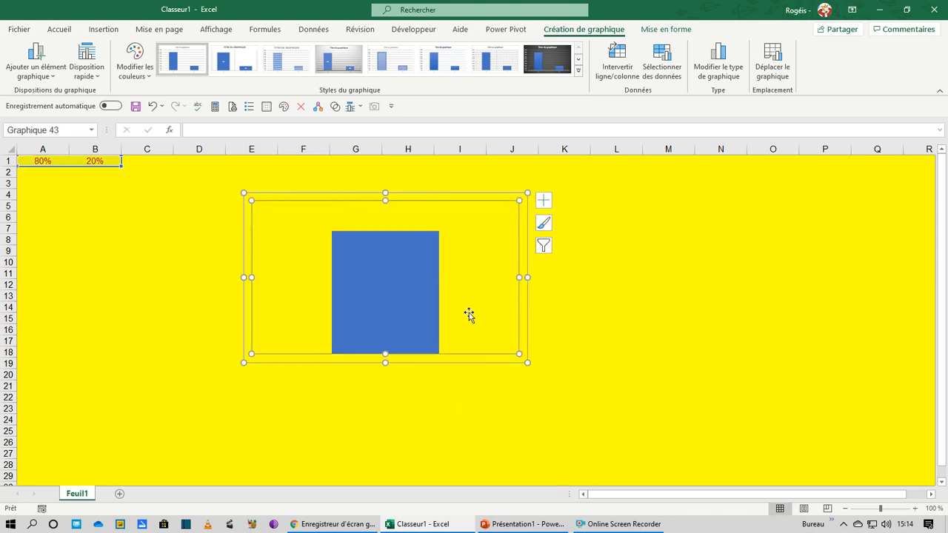
pyautogui.click(405, 323)
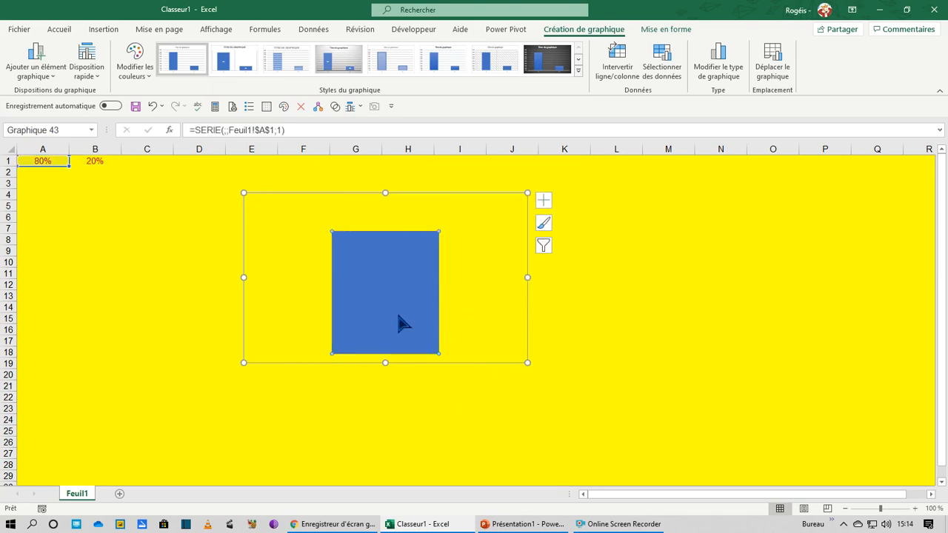
pyautogui.rightClick(403, 271)
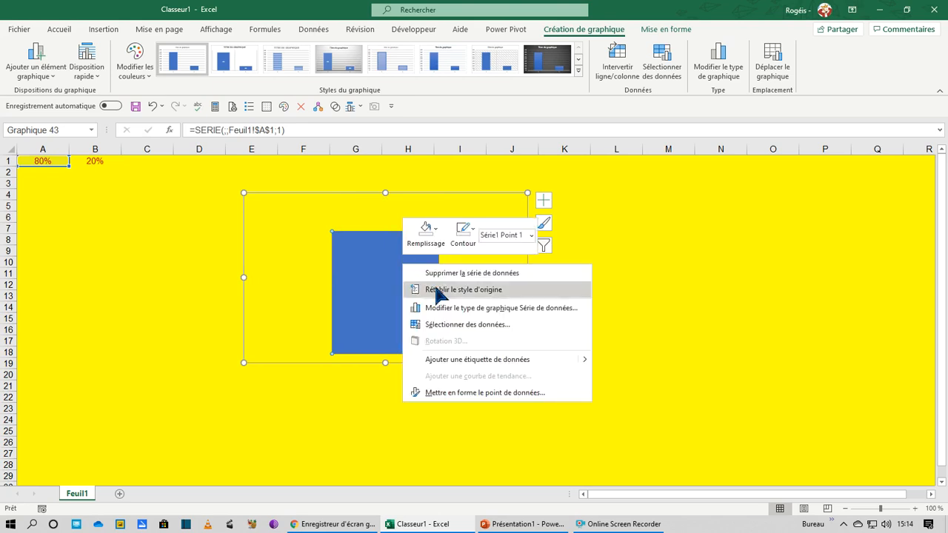
pyautogui.press('Escape')
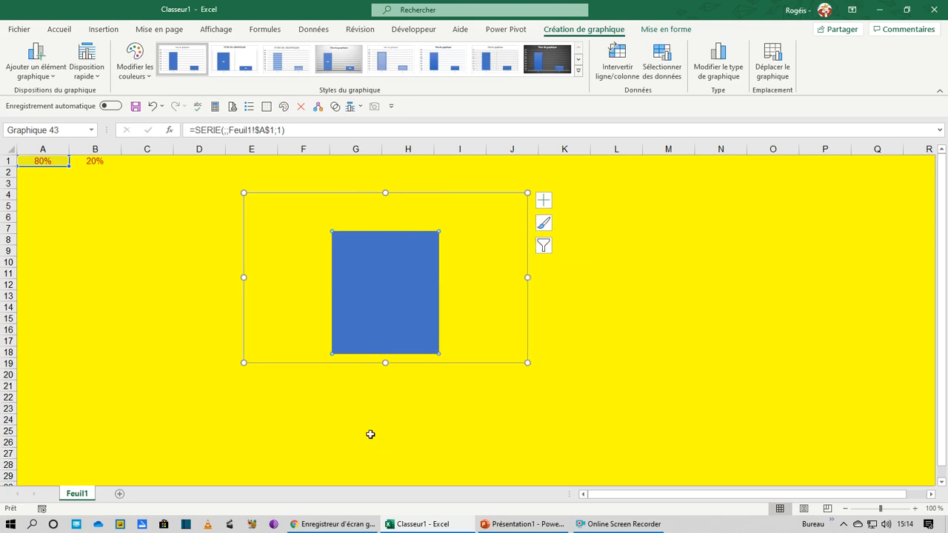
pyautogui.rightClick(386, 253)
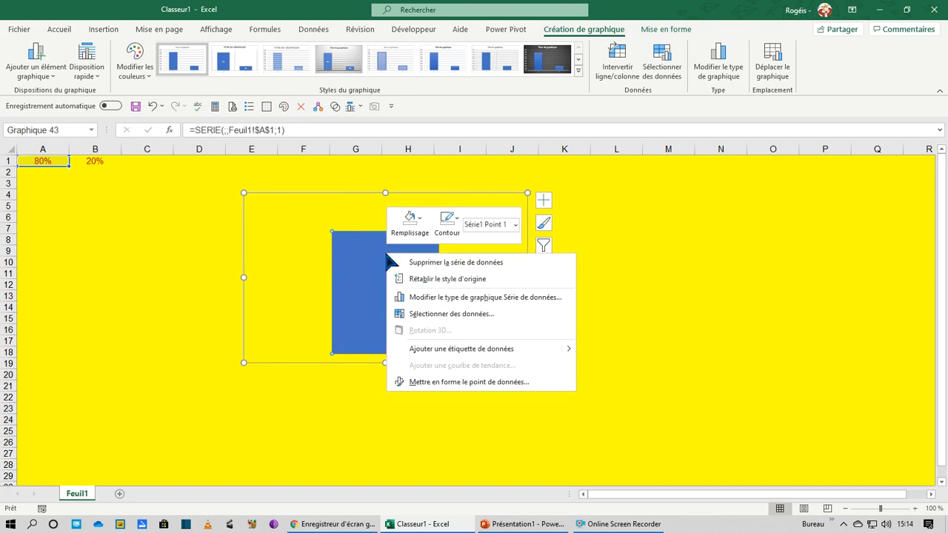
pyautogui.click(419, 221)
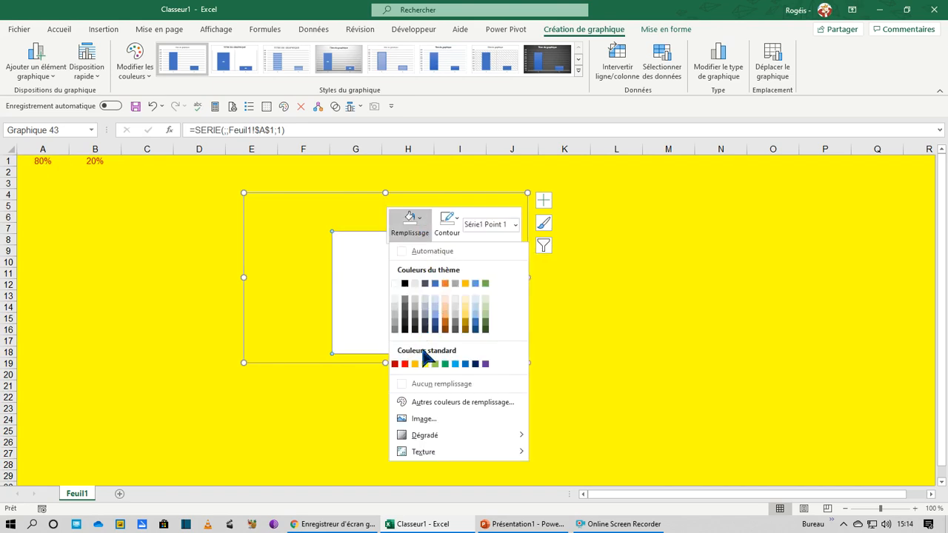
pyautogui.click(405, 363)
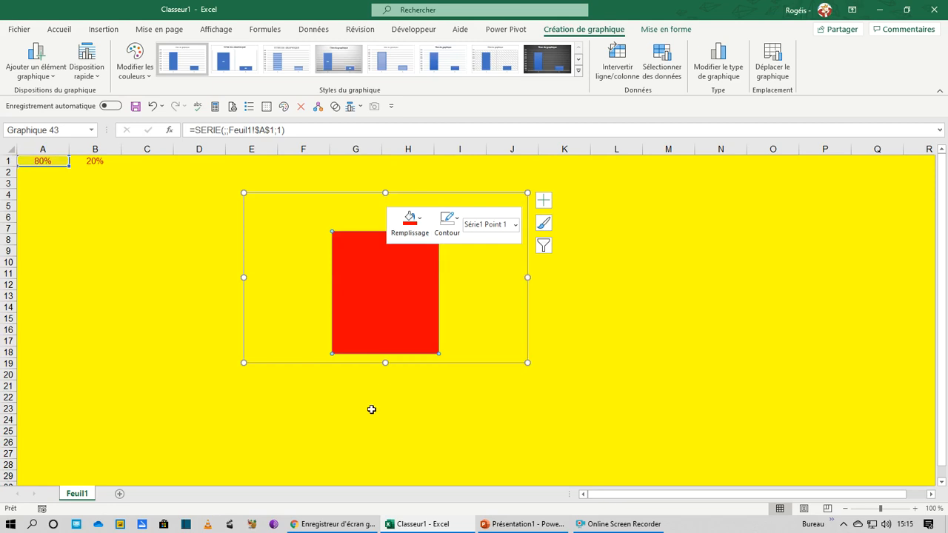
pyautogui.click(369, 407)
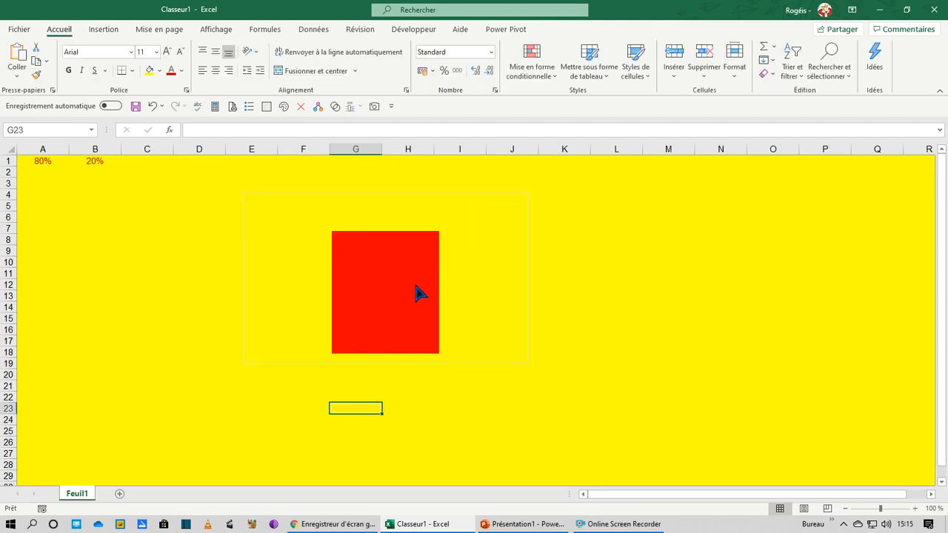
# Set the gap width of the A1 series (Série1) to 0 %.
pyautogui.moveTo(415, 286)
pyautogui.click(415, 286)
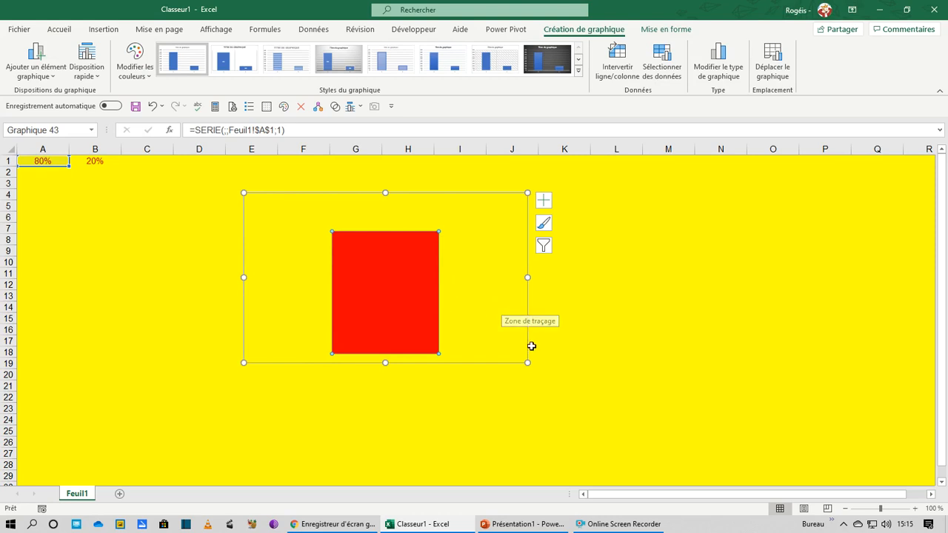
pyautogui.click(528, 322)
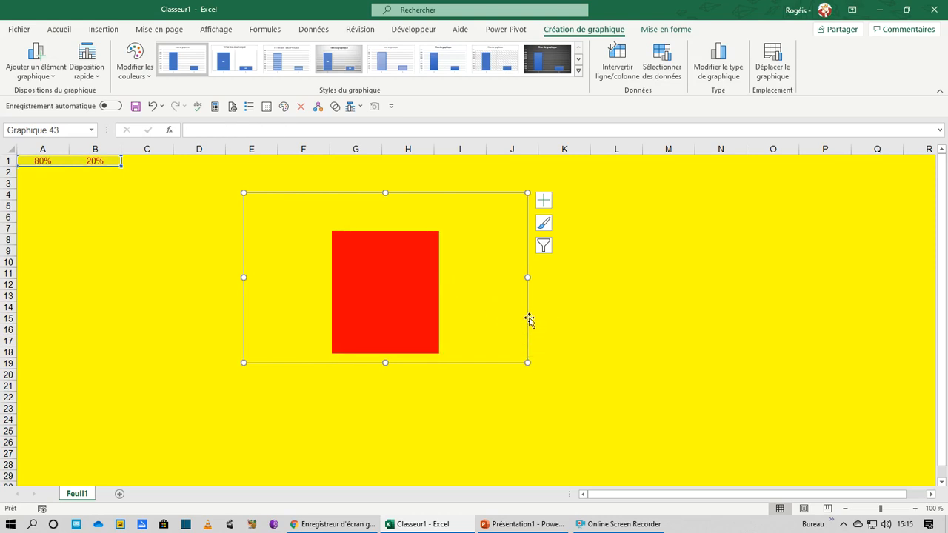
pyautogui.rightClick(526, 316)
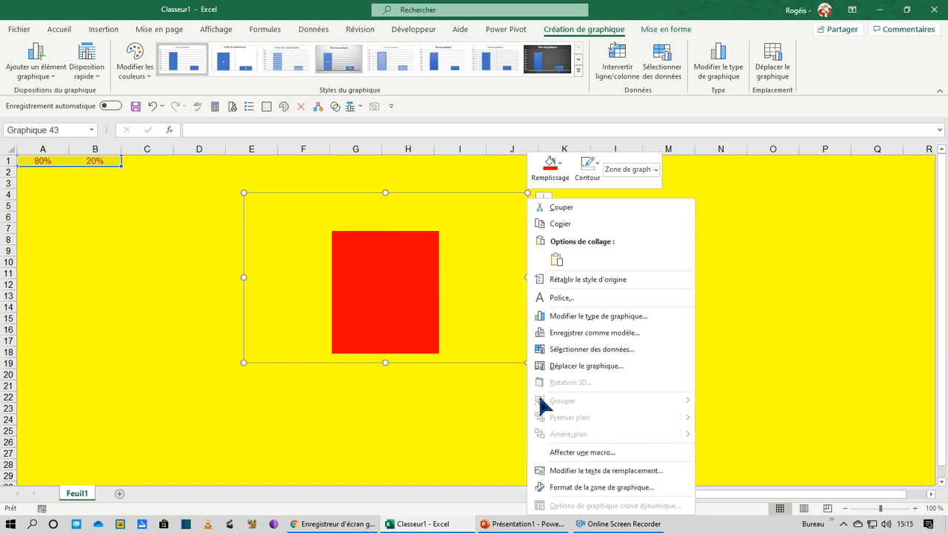
pyautogui.click(650, 492)
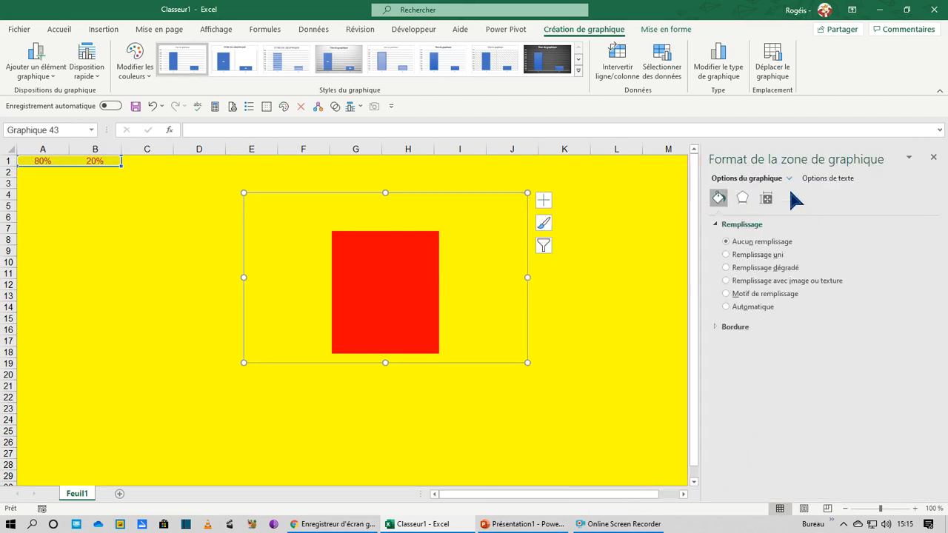
pyautogui.click(789, 178)
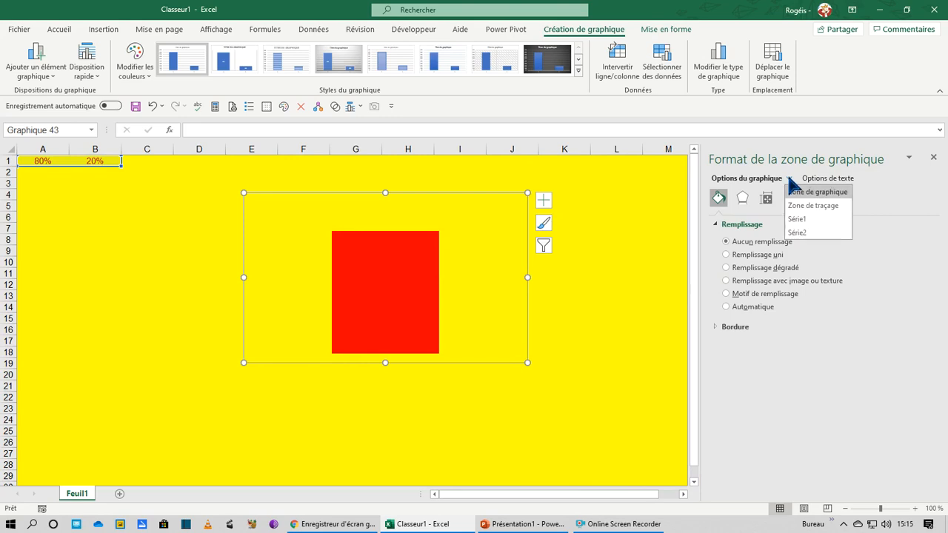
pyautogui.click(806, 217)
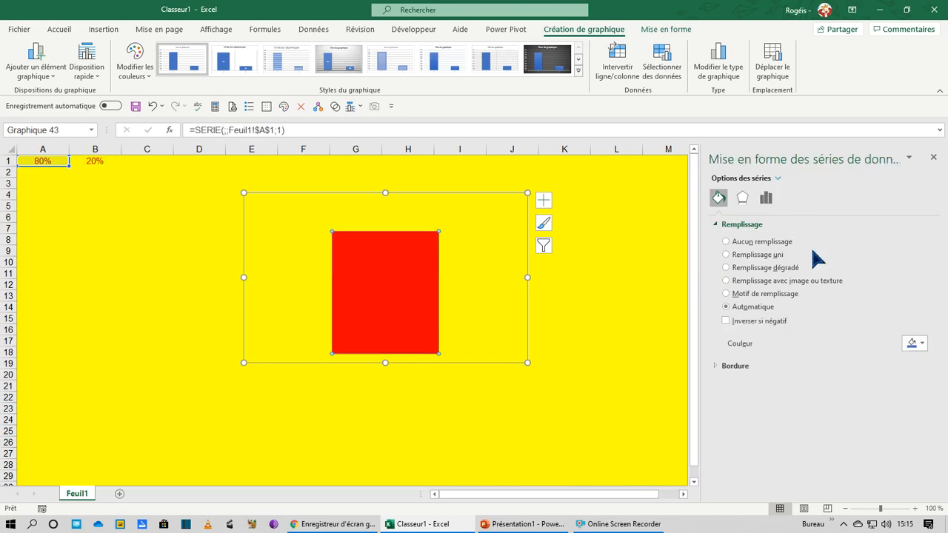
pyautogui.click(767, 200)
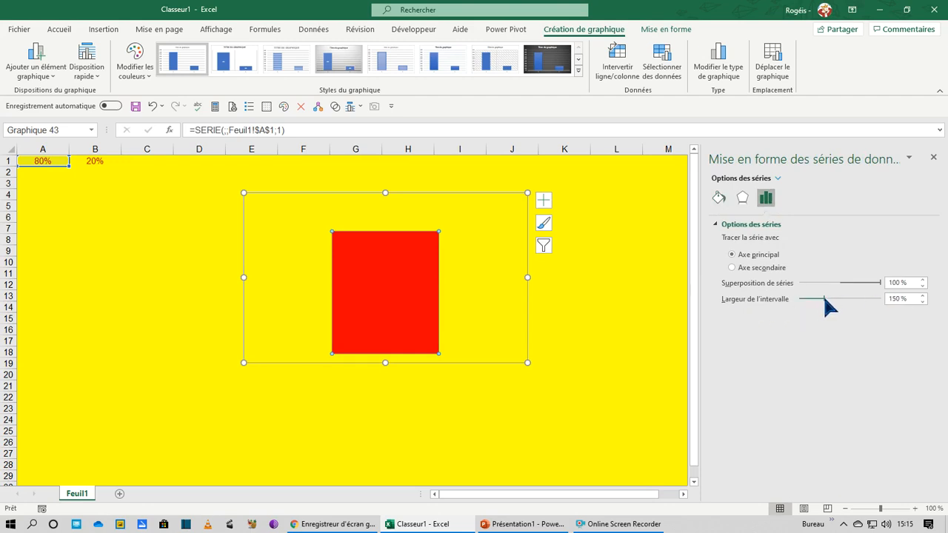
pyautogui.click(895, 298)
pyautogui.moveTo(821, 299); pyautogui.dragTo(803, 299)
pyautogui.moveTo(788, 299); pyautogui.dragTo(790, 312)
pyautogui.moveTo(461, 250)
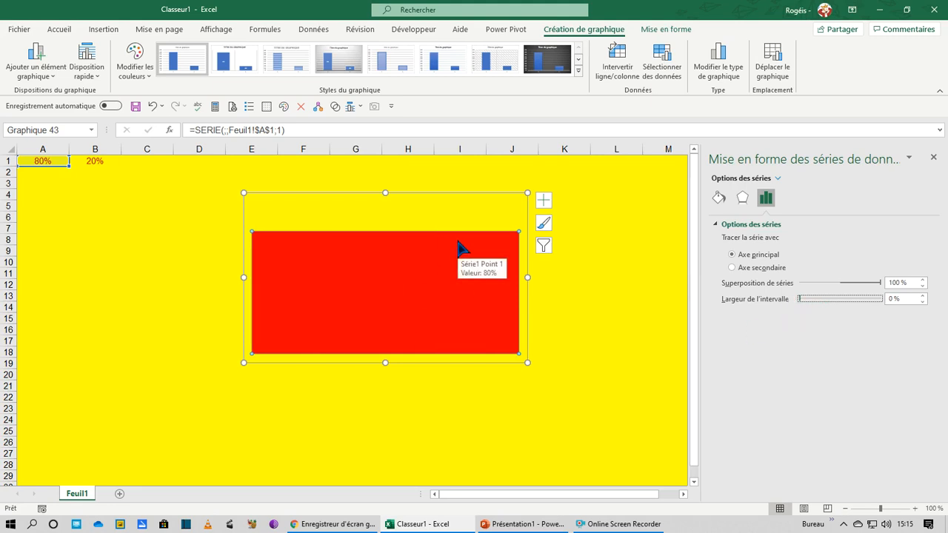
pyautogui.click(933, 159)
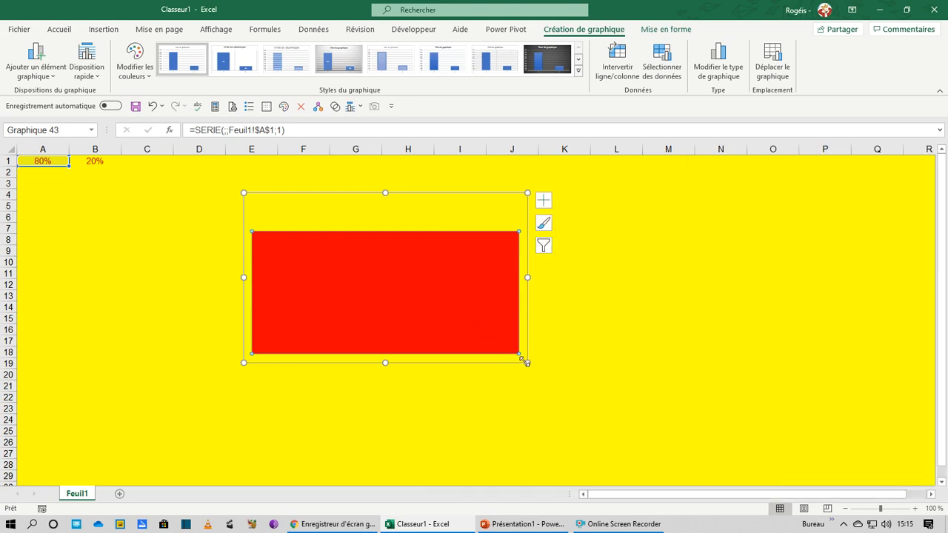
# Shrink and reposition the chart to cover about D4:E10, and set cell A1 to 100%.
pyautogui.moveTo(526, 362); pyautogui.dragTo(252, 269)
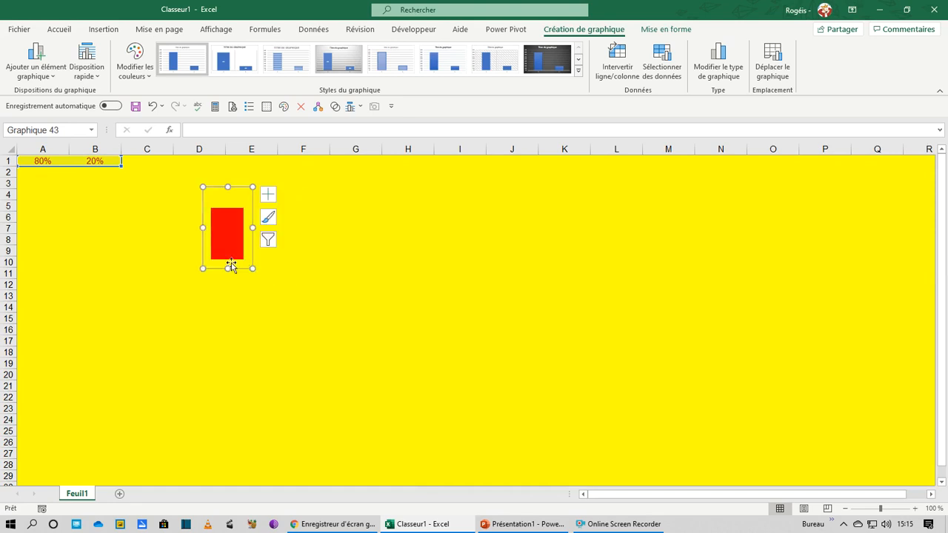
pyautogui.click(28, 159)
pyautogui.write('100')
pyautogui.press('Return')
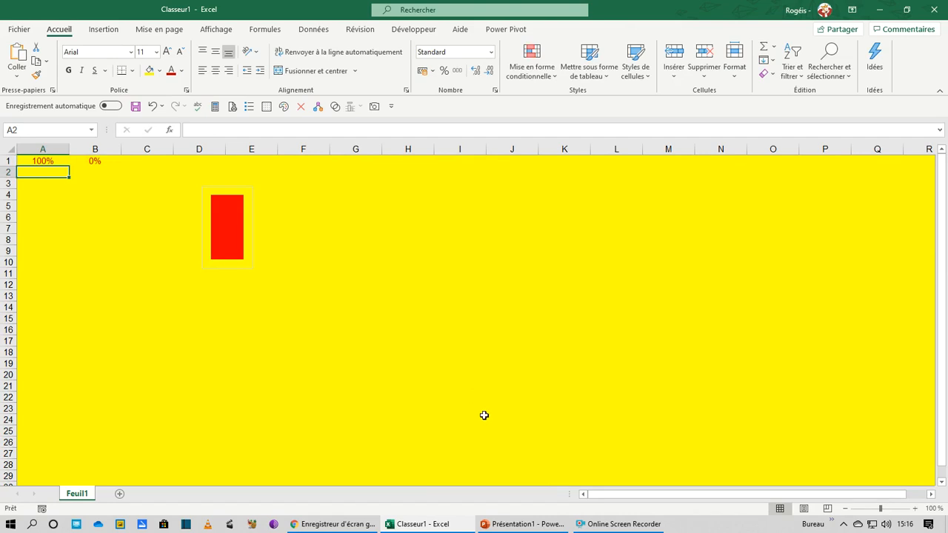
# Switch to PowerPoint and insert a text box near the upper-left corner of the blank slide.
pyautogui.click(524, 523)
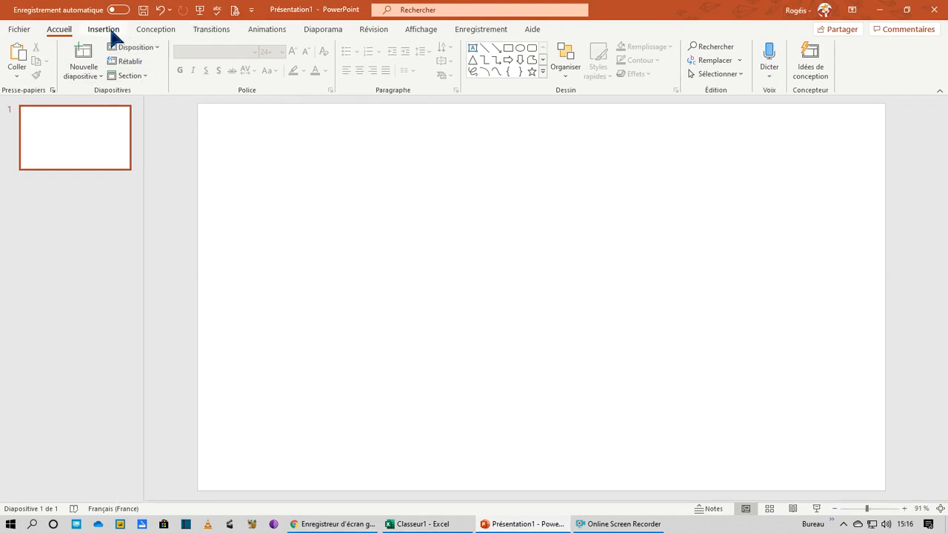
pyautogui.click(107, 33)
pyautogui.click(614, 65)
pyautogui.click(263, 156)
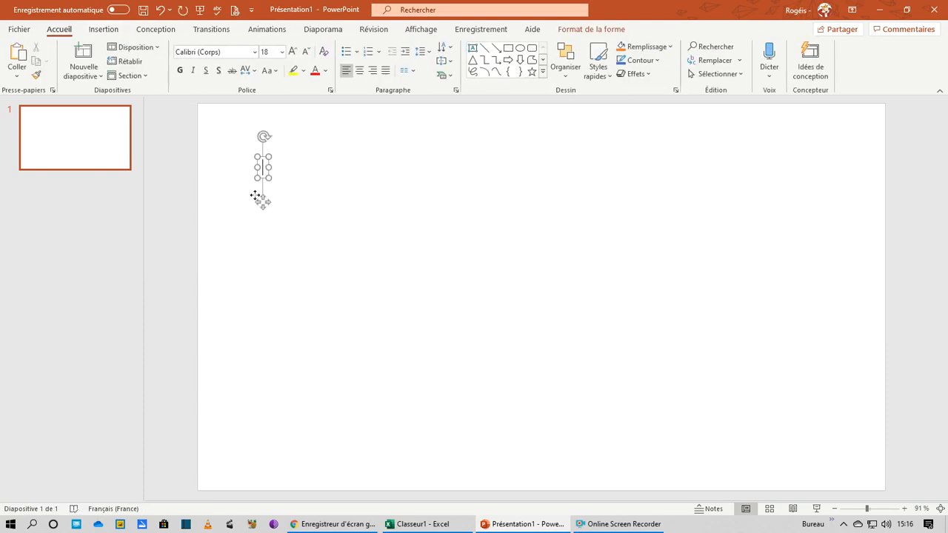
# Increase the font size of the empty text box to 48.
pyautogui.click(291, 53)
pyautogui.click(291, 54)
pyautogui.click(292, 53)
pyautogui.click(291, 54)
pyautogui.click(291, 54)
pyautogui.click(291, 54)
pyautogui.click(295, 53)
pyautogui.click(295, 53)
pyautogui.click(295, 54)
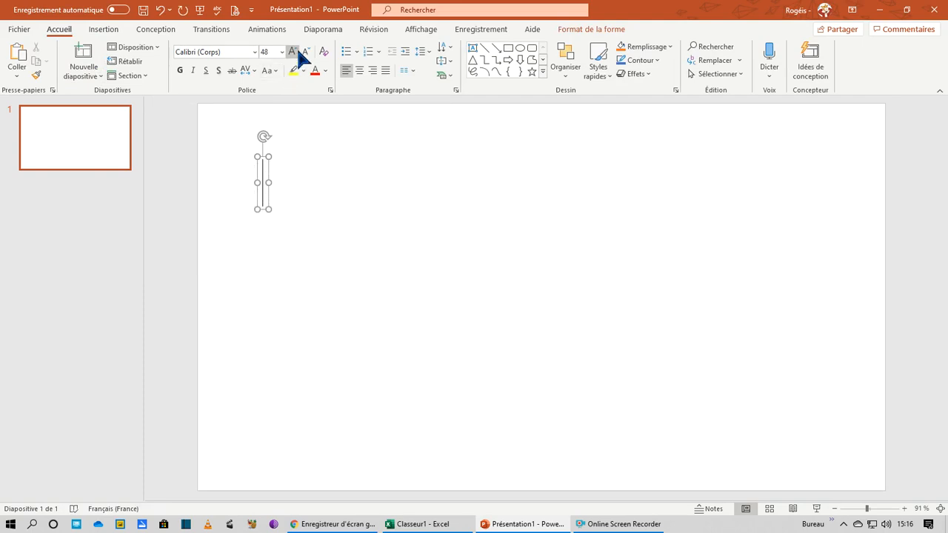